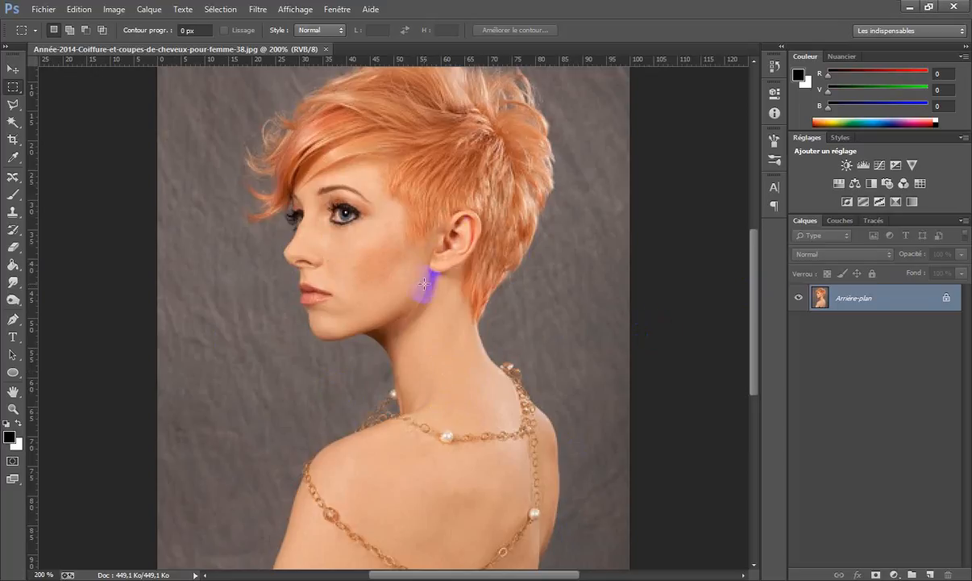
# - Convert the locked background into a regular layer with the default settings and duplicate it
pyautogui.doubleClick(947, 302)
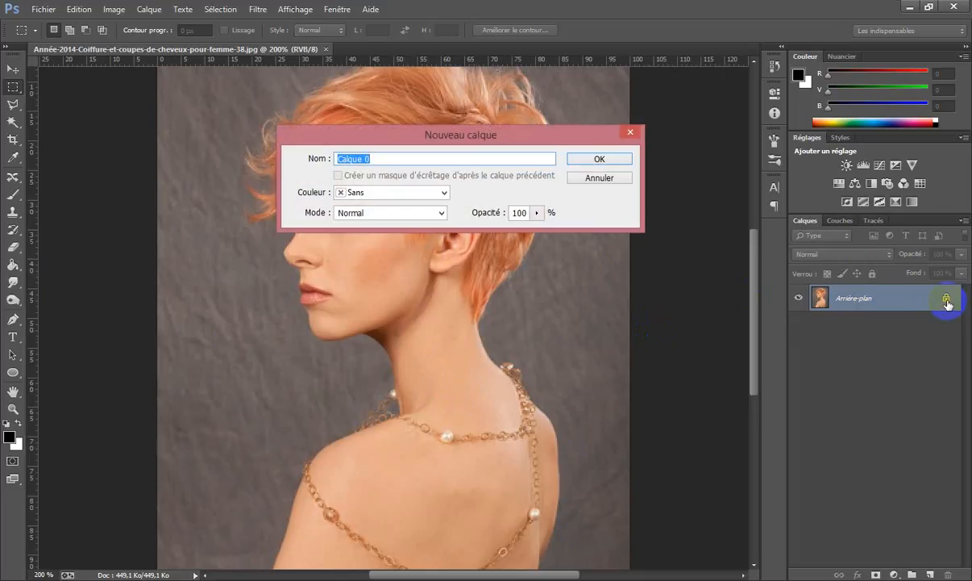
pyautogui.click(603, 161)
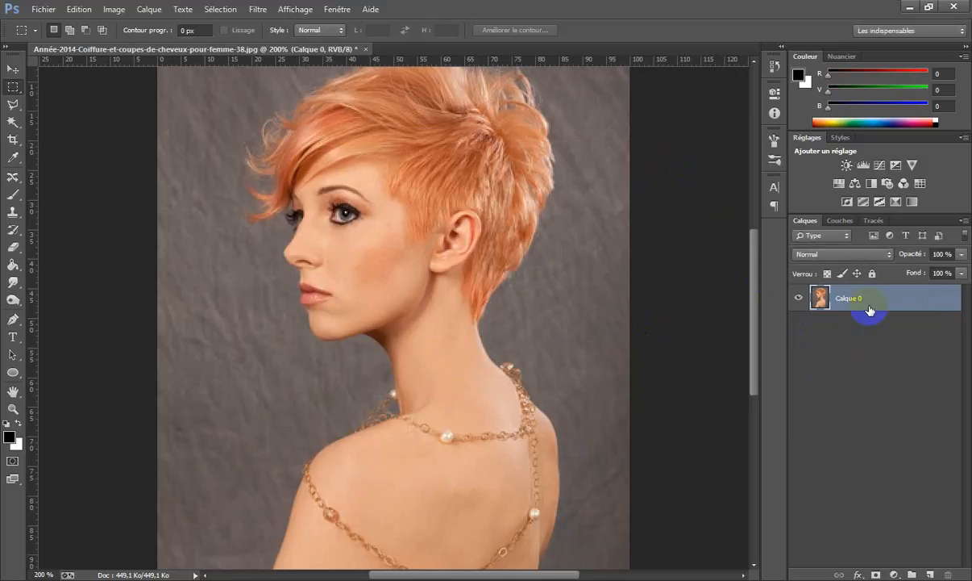
pyautogui.hotkey('ctrl', 'j')
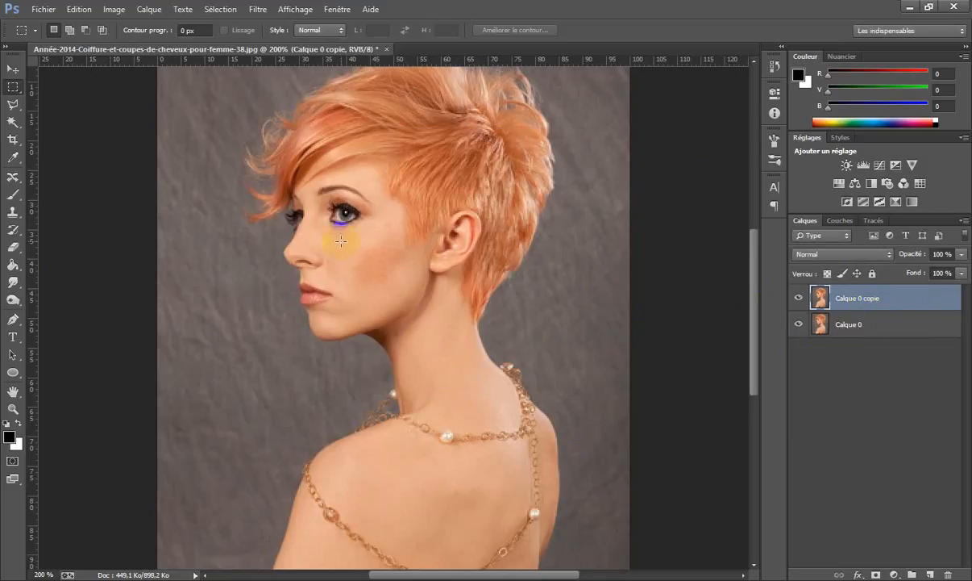
# - Make a rectangular marquee selection tightly around the woman's ear on the duplicated layer
pyautogui.rightClick(18, 90)
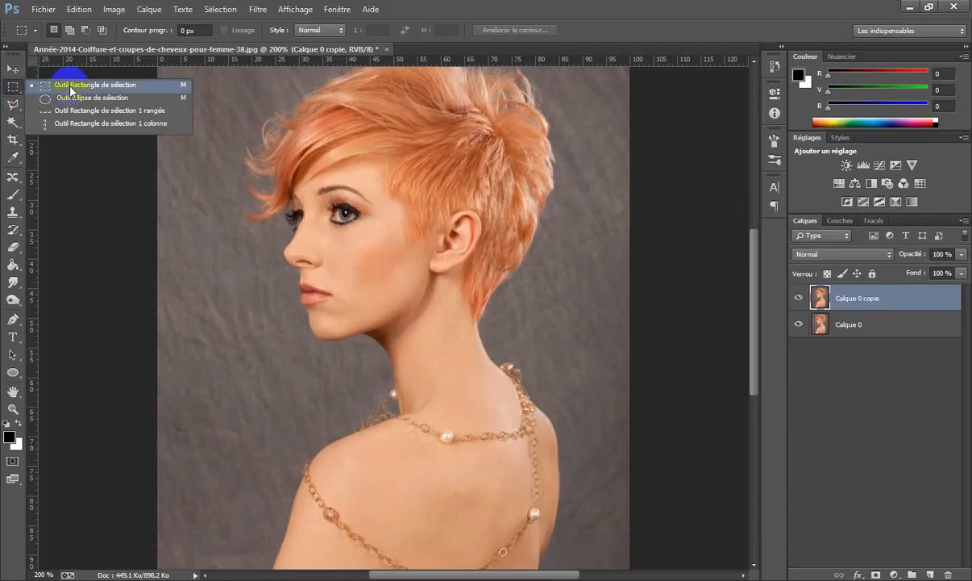
pyautogui.click(70, 89)
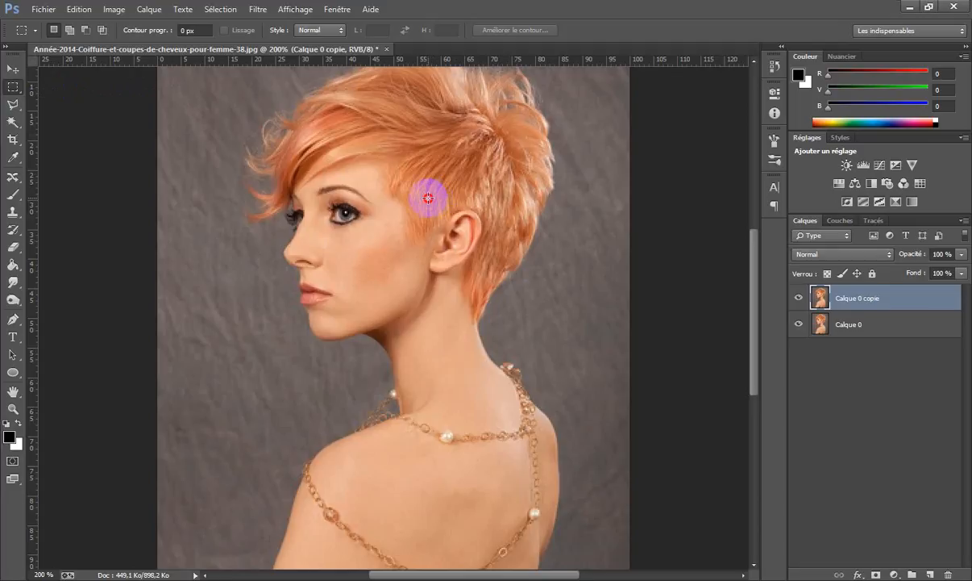
pyautogui.moveTo(428, 198); pyautogui.dragTo(485, 279)
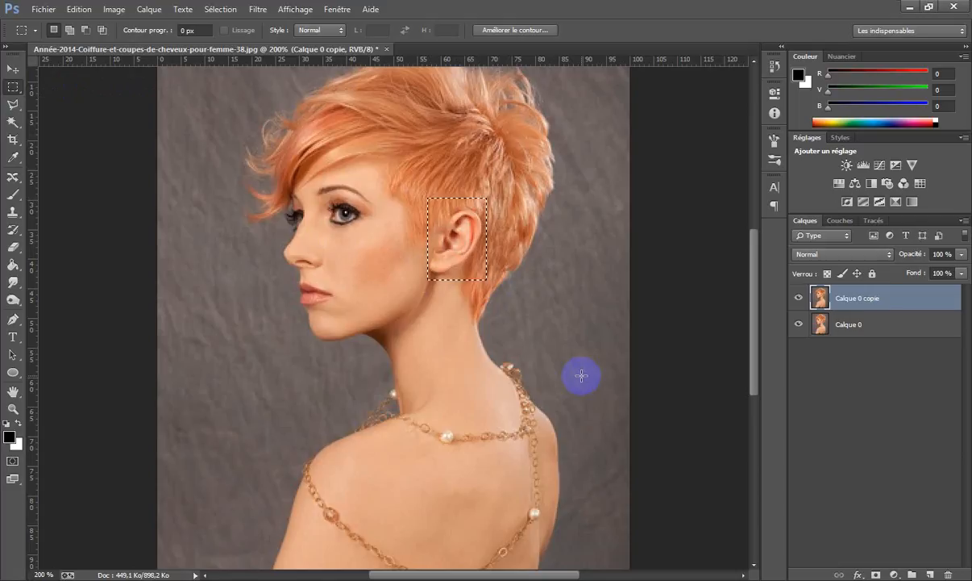
# - Start a Free Transform warp on the selected ear and pull the grid's upper rear corner far up into the hair
pyautogui.hotkey('ctrl', '+')
pyautogui.hotkey('ctrl', '+')
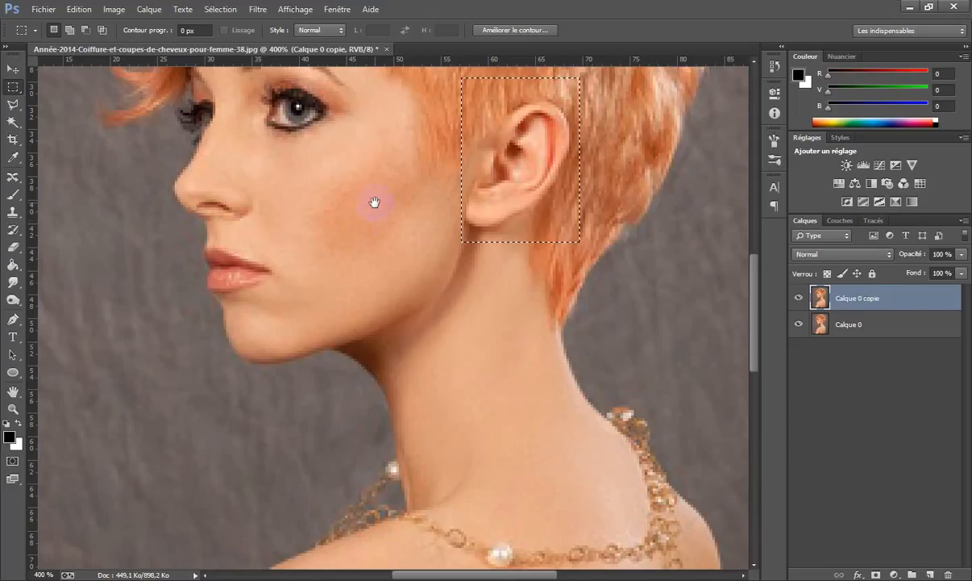
pyautogui.moveTo(341, 285); pyautogui.dragTo(274, 349)
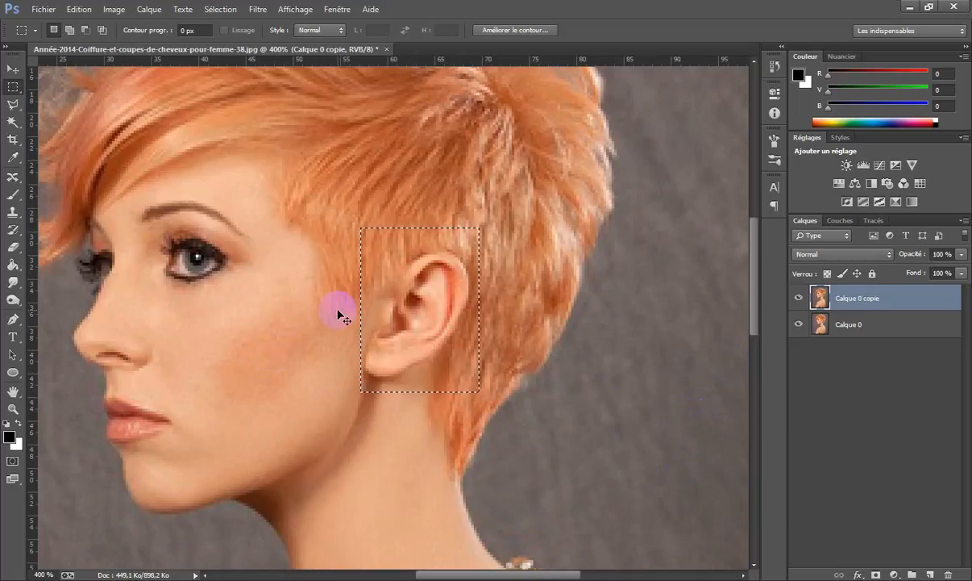
pyautogui.hotkey('ctrl', 't')
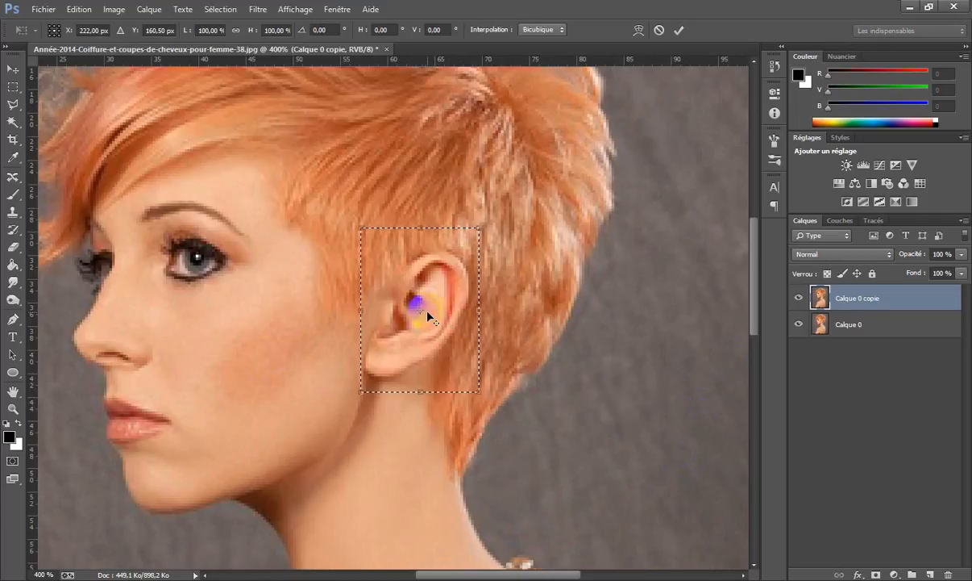
pyautogui.rightClick(449, 260)
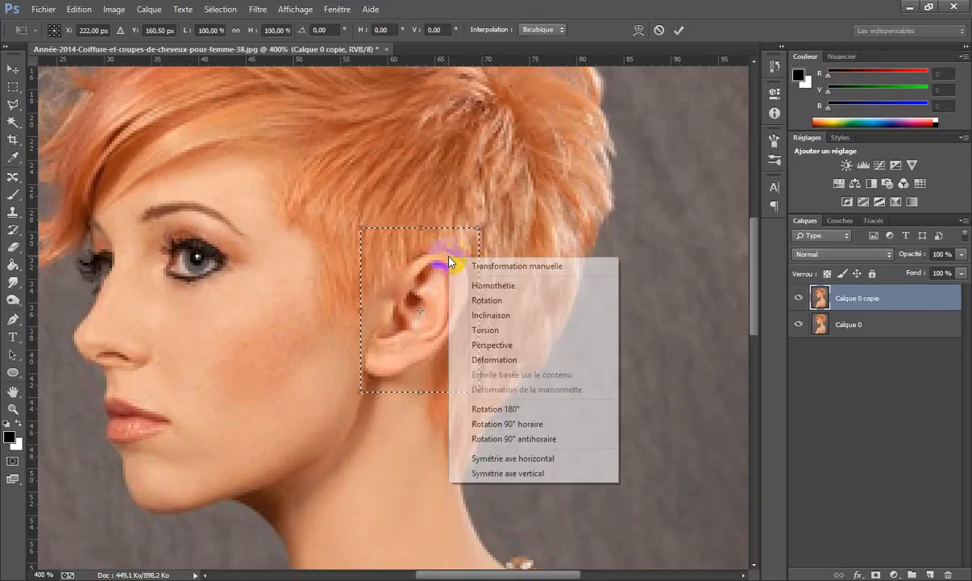
pyautogui.click(488, 363)
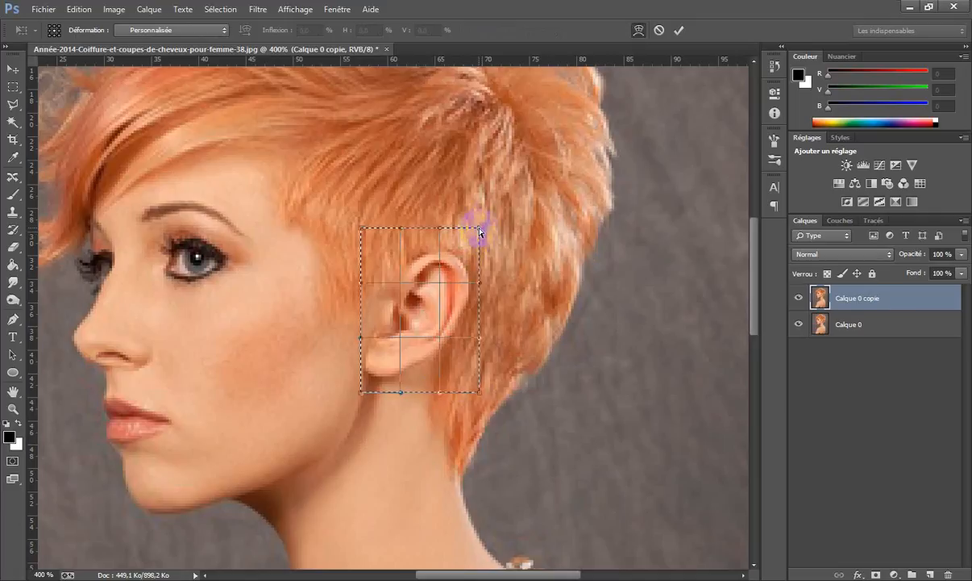
pyautogui.moveTo(479, 230); pyautogui.dragTo(501, 86)
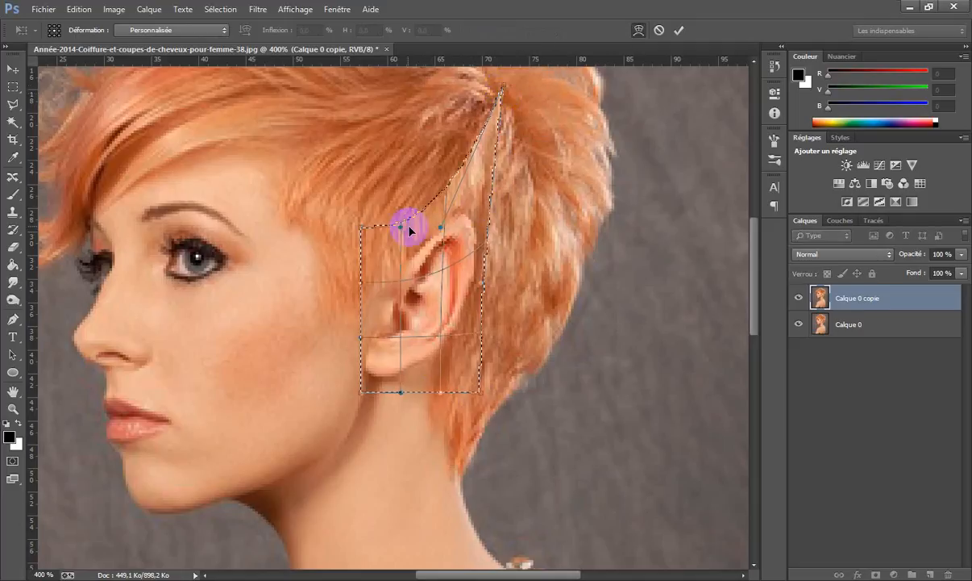
# - Refine the warp by adjusting the grid's upper, lower and rear edge handles to smooth the pointed ear's outline
pyautogui.moveTo(401, 226); pyautogui.dragTo(408, 229)
pyautogui.moveTo(501, 87)
pyautogui.mouseDown()
pyautogui.moveTo(504, 57)
pyautogui.moveTo(502, 82)
pyautogui.mouseUp()
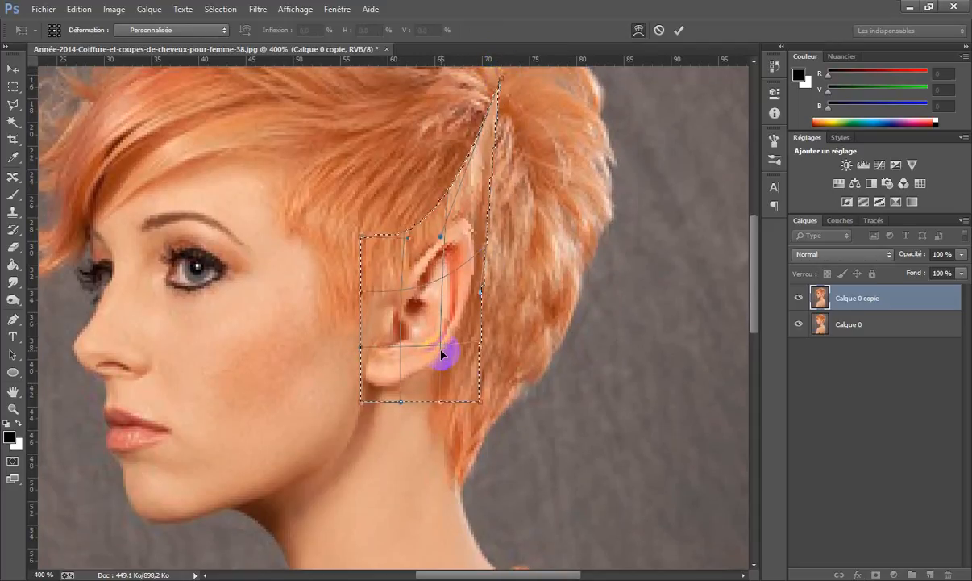
pyautogui.moveTo(441, 406); pyautogui.dragTo(399, 416)
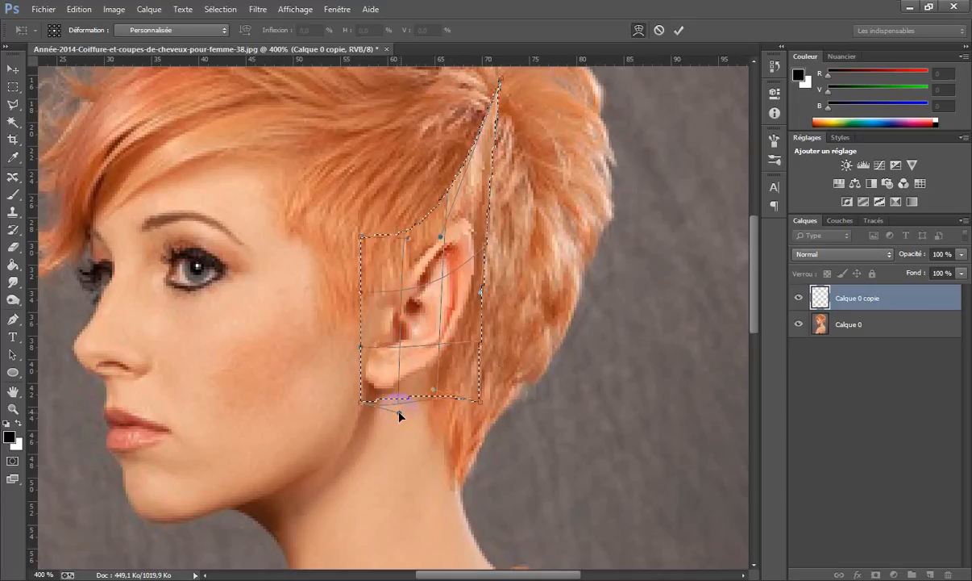
pyautogui.moveTo(480, 292); pyautogui.dragTo(490, 295)
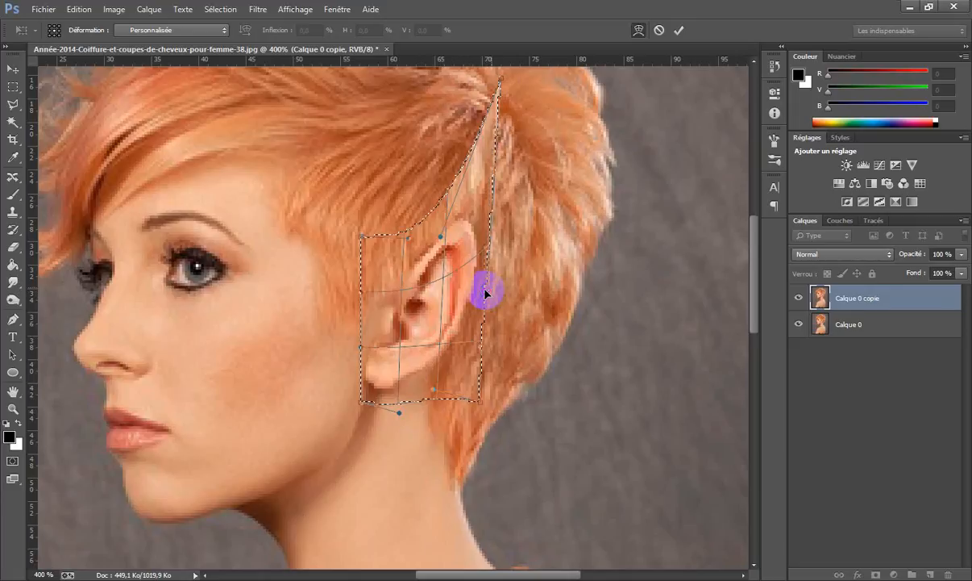
pyautogui.moveTo(408, 233); pyautogui.dragTo(424, 236)
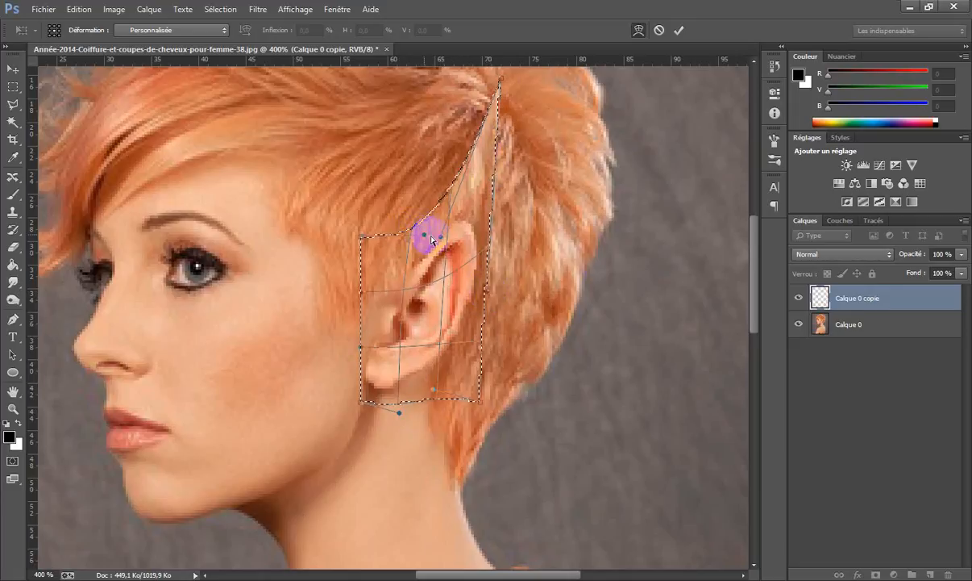
# - Stretch the warp's upper rear corner slightly higher, apply the transformation and deselect the ear
pyautogui.scroll(3, 561, 326)
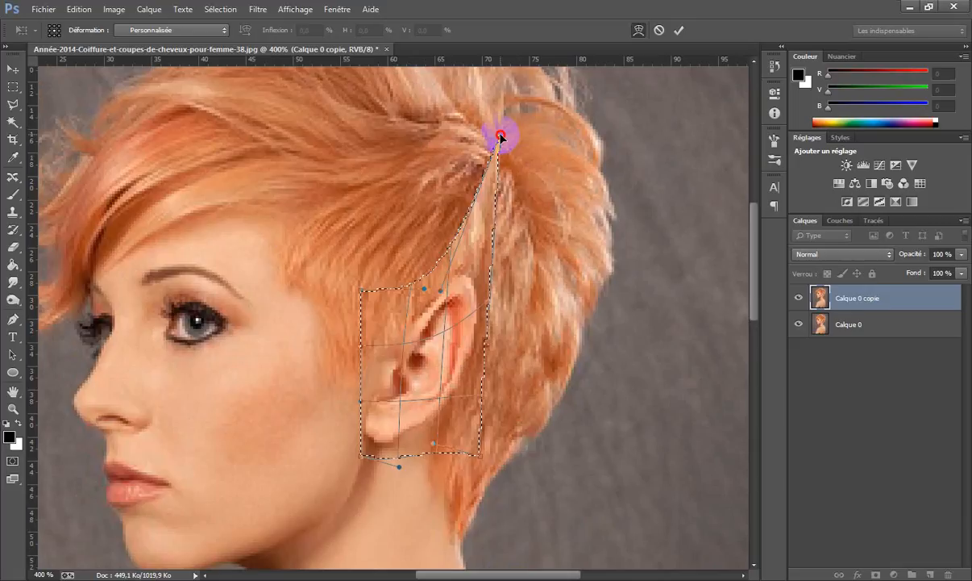
pyautogui.moveTo(500, 137); pyautogui.dragTo(503, 106)
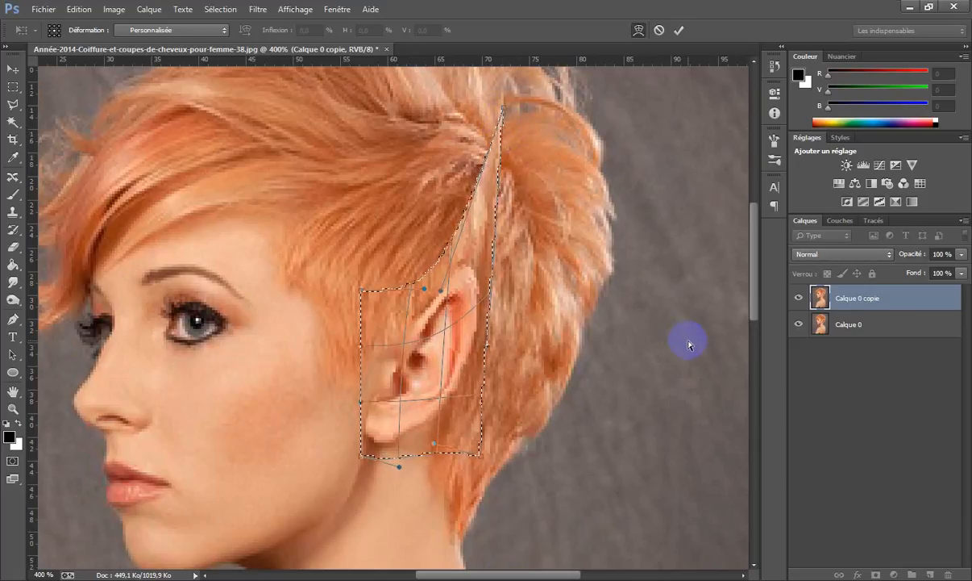
pyautogui.press('Return')
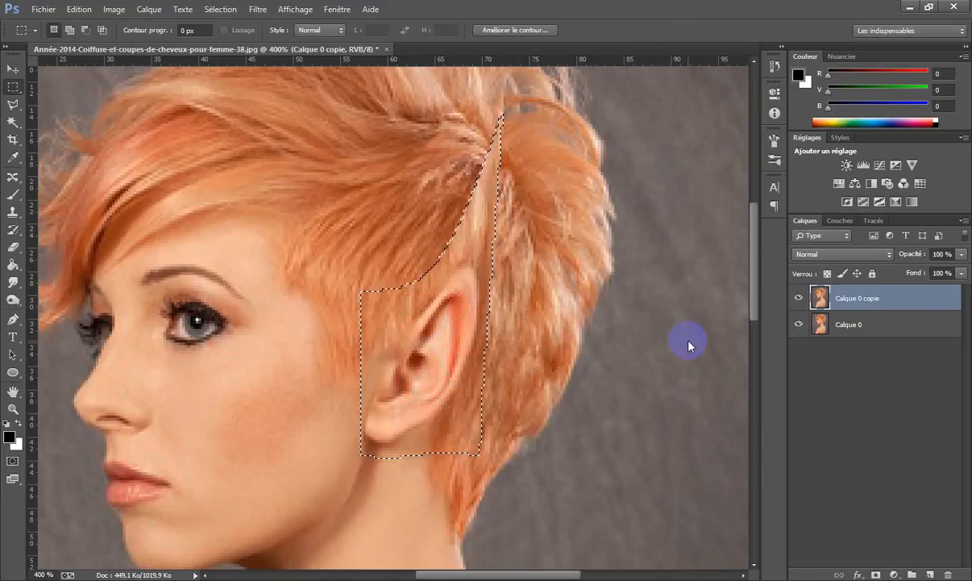
pyautogui.hotkey('ctrl', 'd')
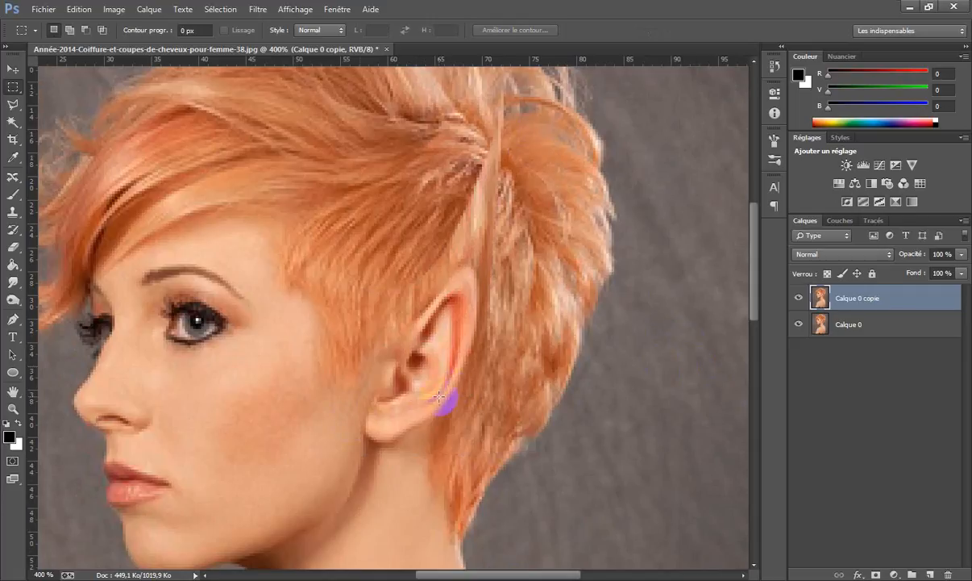
# - Add a white layer mask to the duplicated layer that holds the warped ear
pyautogui.scroll(2, 494, 395)
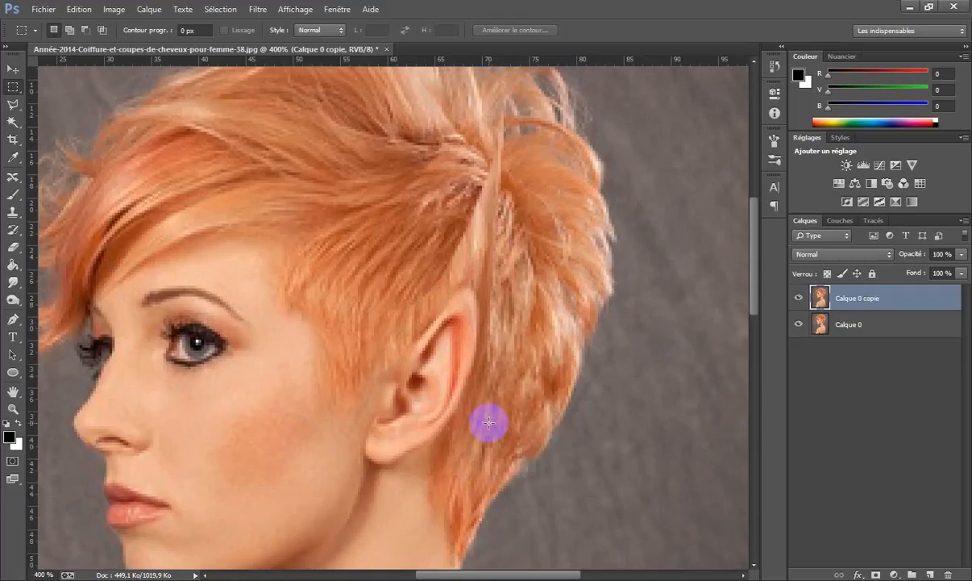
pyautogui.scroll(-2, 489, 425)
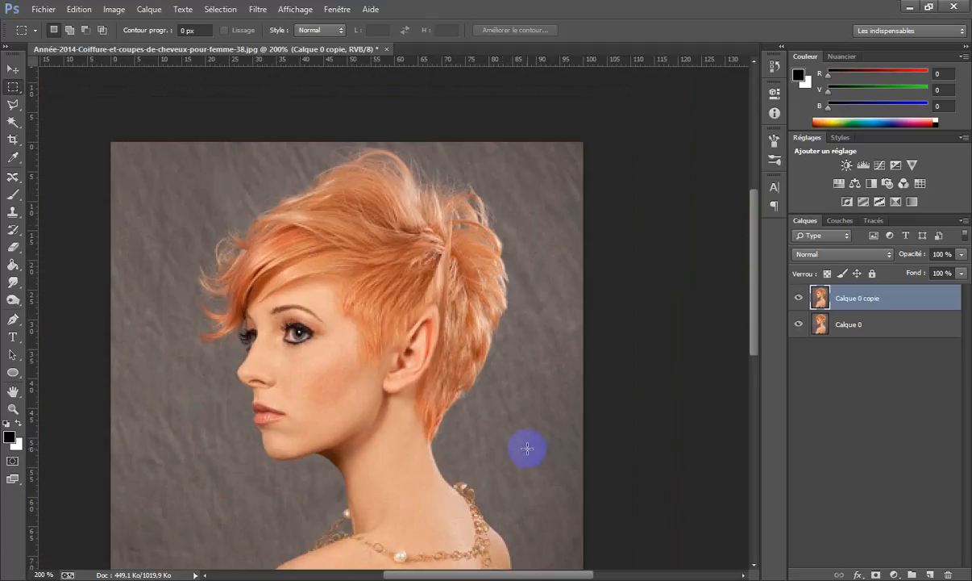
pyautogui.hotkey('ctrl', '+')
pyautogui.hotkey('ctrl', '+')
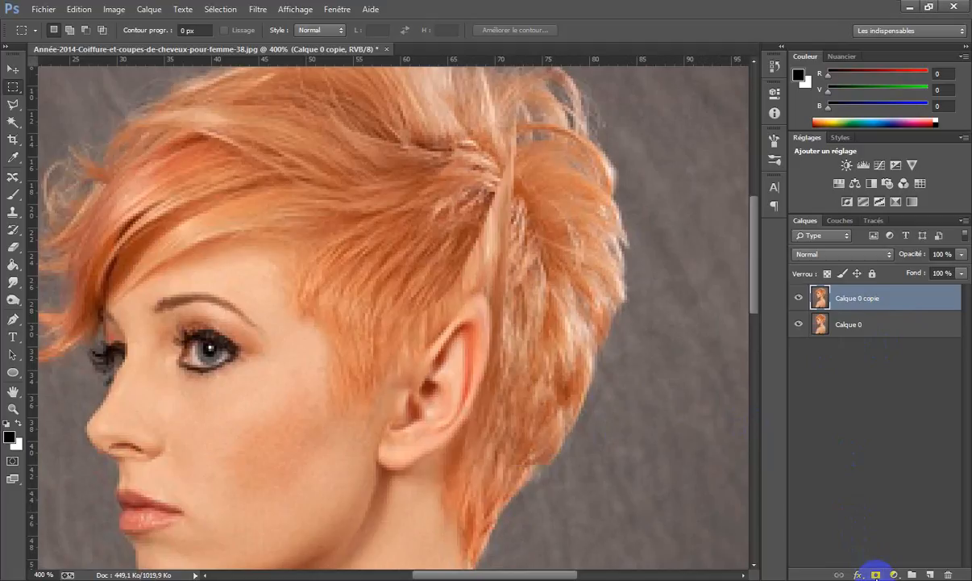
pyautogui.click(875, 574)
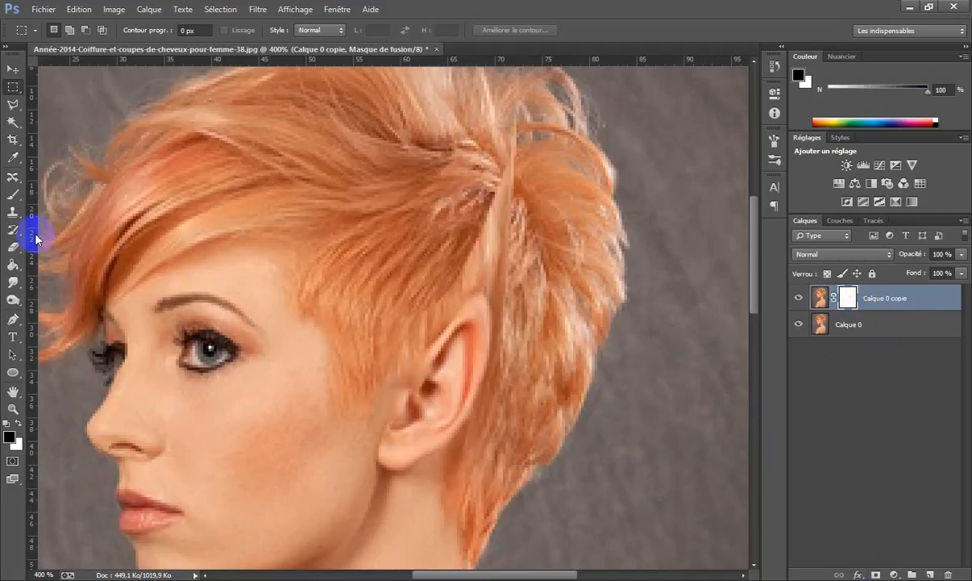
# - Set up a soft round 22 px Brush with 0% hardness and 24% opacity for painting the mask in black
pyautogui.click(13, 196)
pyautogui.click(58, 32)
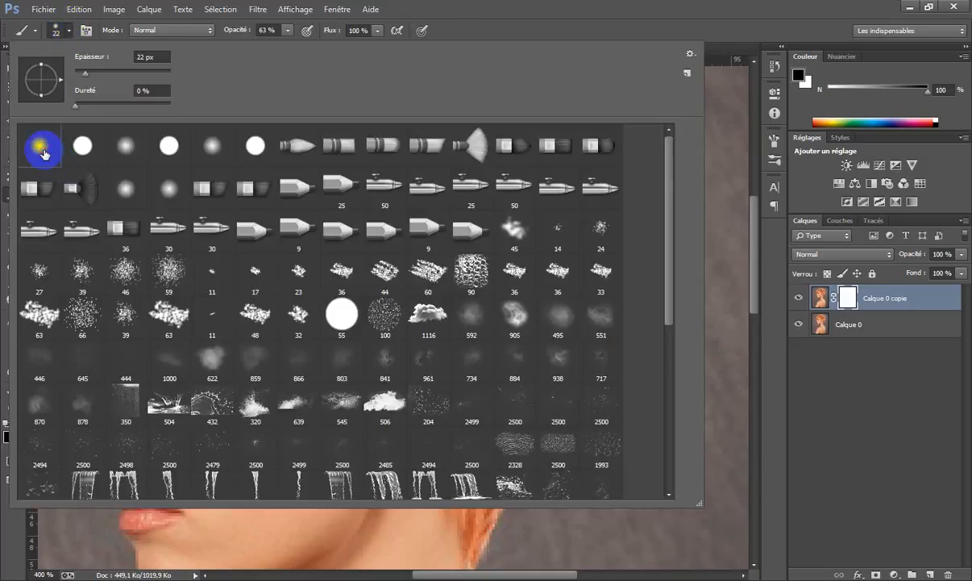
pyautogui.click(780, 327)
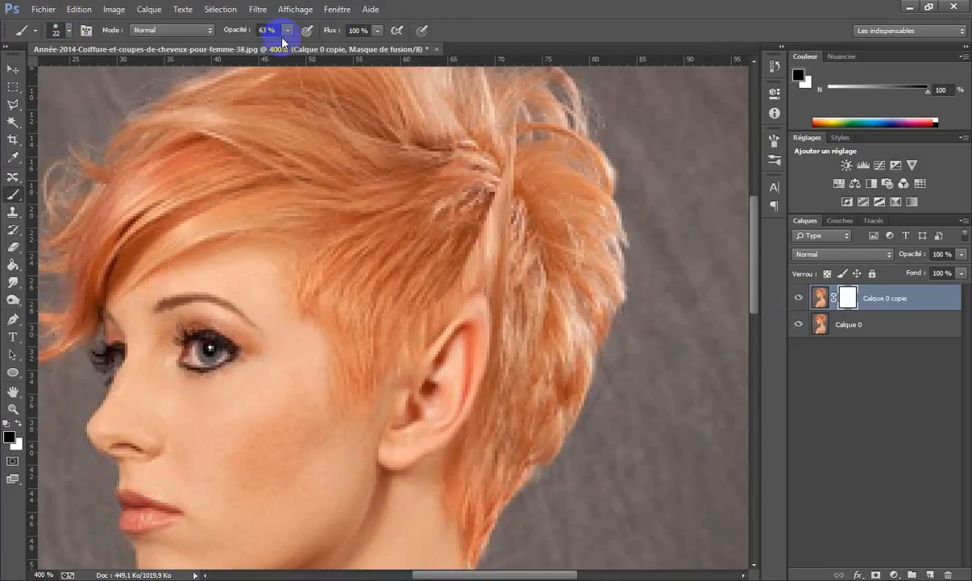
pyautogui.moveTo(270, 47); pyautogui.dragTo(259, 44)
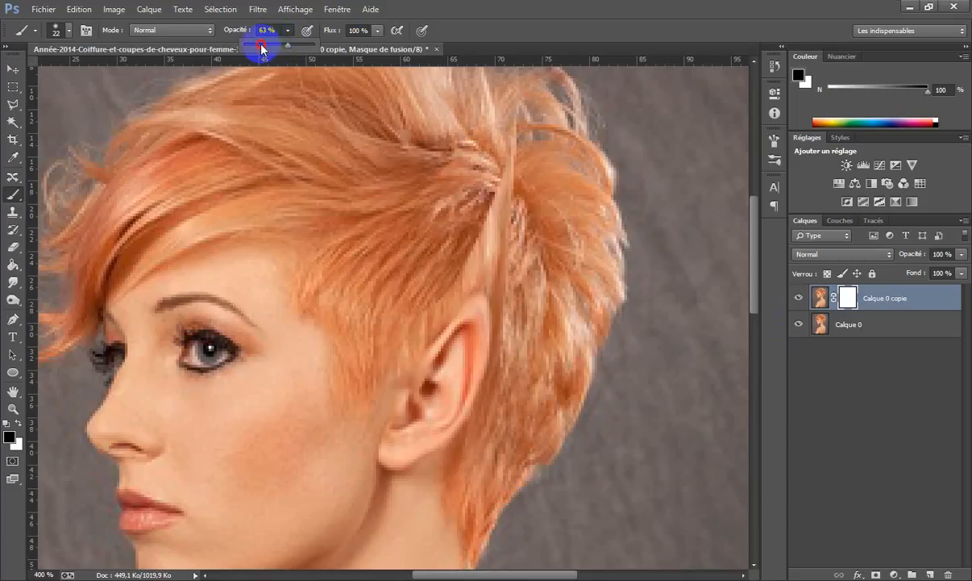
# - Paint black on the layer mask over the stretched hair above and around the ear to restore the original hair
pyautogui.moveTo(514, 176)
pyautogui.mouseDown()
pyautogui.moveTo(489, 180)
pyautogui.moveTo(503, 181)
pyautogui.moveTo(490, 184)
pyautogui.moveTo(498, 167)
pyautogui.moveTo(475, 220)
pyautogui.moveTo(465, 213)
pyautogui.moveTo(495, 224)
pyautogui.moveTo(476, 236)
pyautogui.moveTo(489, 249)
pyautogui.moveTo(457, 252)
pyautogui.moveTo(412, 297)
pyautogui.moveTo(380, 375)
pyautogui.moveTo(379, 394)
pyautogui.moveTo(429, 288)
pyautogui.moveTo(473, 241)
pyautogui.moveTo(490, 235)
pyautogui.moveTo(495, 252)
pyautogui.moveTo(510, 236)
pyautogui.moveTo(454, 239)
pyautogui.moveTo(475, 254)
pyautogui.moveTo(430, 270)
pyautogui.moveTo(435, 280)
pyautogui.moveTo(461, 273)
pyautogui.moveTo(472, 247)
pyautogui.moveTo(527, 251)
pyautogui.moveTo(523, 301)
pyautogui.moveTo(533, 239)
pyautogui.moveTo(524, 240)
pyautogui.moveTo(524, 322)
pyautogui.moveTo(504, 409)
pyautogui.moveTo(518, 409)
pyautogui.moveTo(482, 448)
pyautogui.moveTo(471, 436)
pyautogui.moveTo(457, 469)
pyautogui.moveTo(554, 368)
pyautogui.moveTo(470, 454)
pyautogui.moveTo(473, 426)
pyautogui.moveTo(458, 407)
pyautogui.moveTo(465, 378)
pyautogui.moveTo(462, 458)
pyautogui.mouseUp()
pyautogui.scroll(-4, 552, 369)
pyautogui.click(376, 310)
pyautogui.click(390, 282)
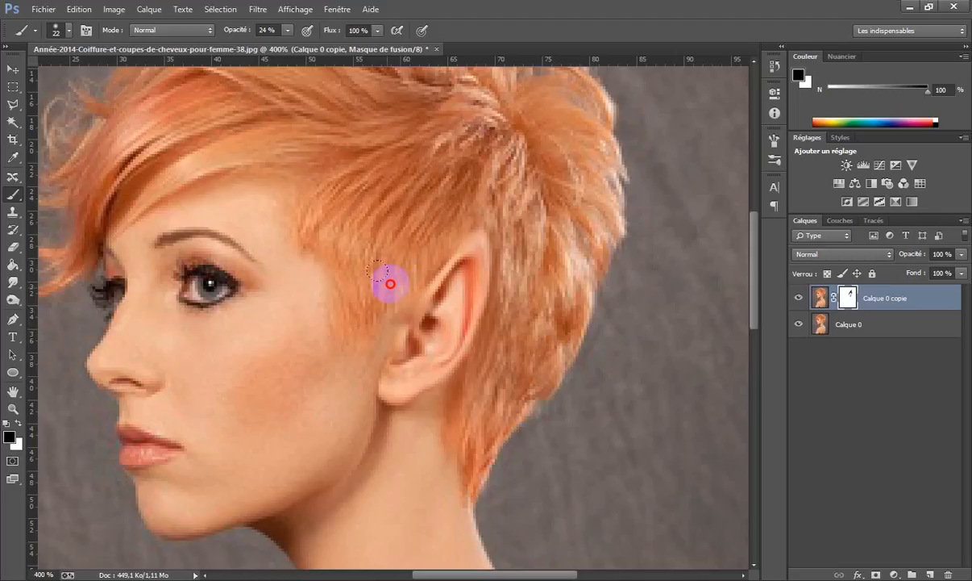
pyautogui.click(365, 330)
pyautogui.click(434, 194)
pyautogui.moveTo(434, 193)
pyautogui.mouseDown()
pyautogui.moveTo(476, 171)
pyautogui.moveTo(492, 136)
pyautogui.moveTo(519, 194)
pyautogui.moveTo(501, 180)
pyautogui.moveTo(519, 263)
pyautogui.moveTo(486, 474)
pyautogui.mouseUp()
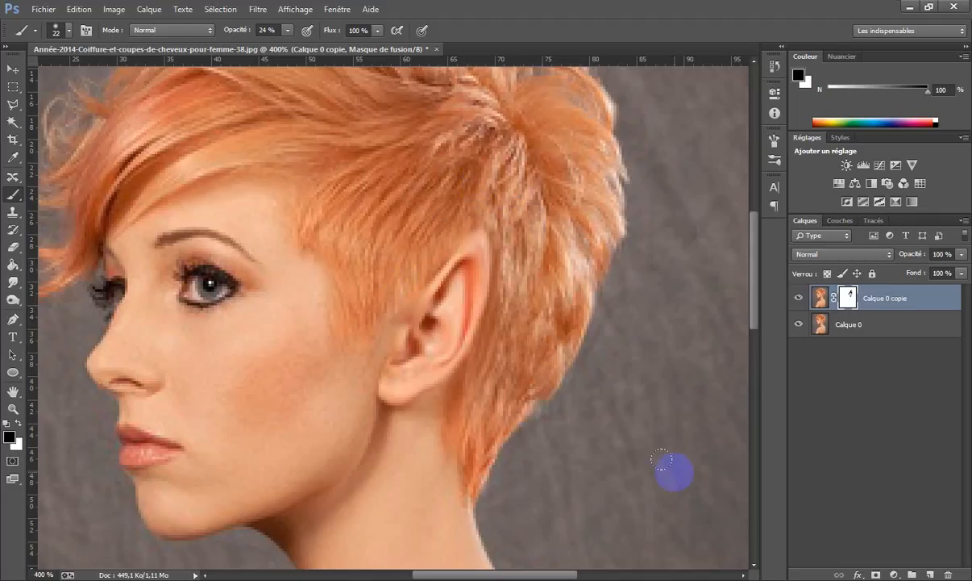
# - Touch up the mask with light black strokes over the hair in front of and above the ear tip
pyautogui.moveTo(417, 211)
pyautogui.mouseDown()
pyautogui.moveTo(389, 248)
pyautogui.moveTo(432, 196)
pyautogui.moveTo(387, 262)
pyautogui.mouseUp()
pyautogui.moveTo(383, 185); pyautogui.dragTo(351, 186)
pyautogui.moveTo(483, 107); pyautogui.dragTo(454, 149)
pyautogui.moveTo(499, 137); pyautogui.dragTo(482, 144)
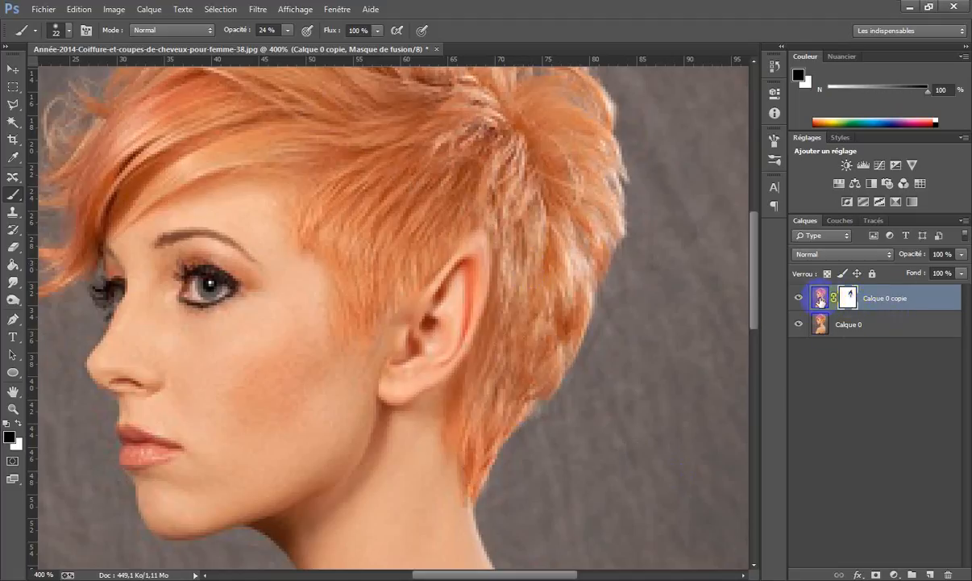
pyautogui.click(851, 298)
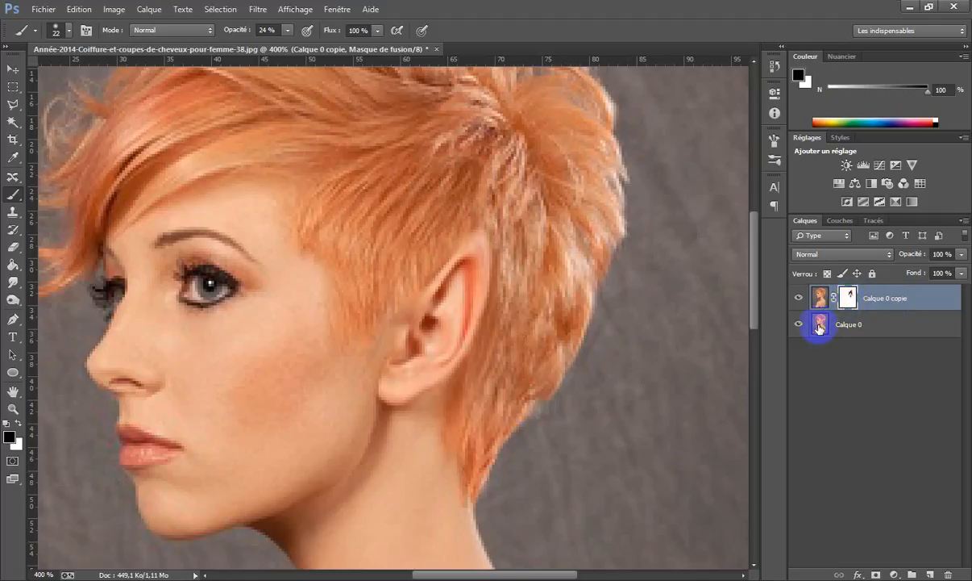
pyautogui.moveTo(472, 172)
pyautogui.mouseDown()
pyautogui.moveTo(511, 227)
pyautogui.moveTo(526, 160)
pyautogui.moveTo(540, 211)
pyautogui.moveTo(452, 153)
pyautogui.moveTo(486, 125)
pyautogui.moveTo(434, 120)
pyautogui.moveTo(516, 179)
pyautogui.mouseUp()
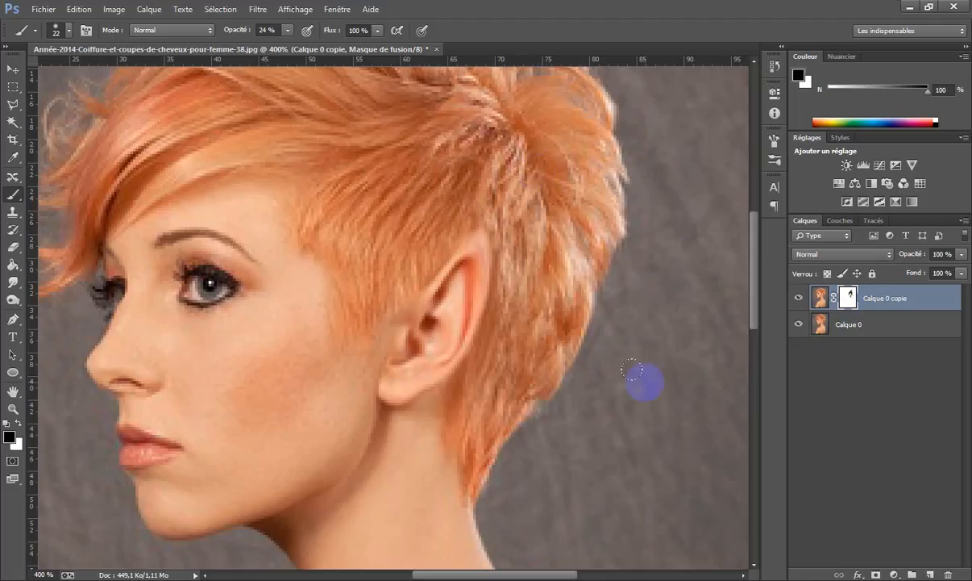
# - Examine the blended pointed ear close up and in the full portrait at several magnifications
pyautogui.hotkey('ctrl', '-')
pyautogui.hotkey('ctrl', '-')
pyautogui.hotkey('ctrl', '-')
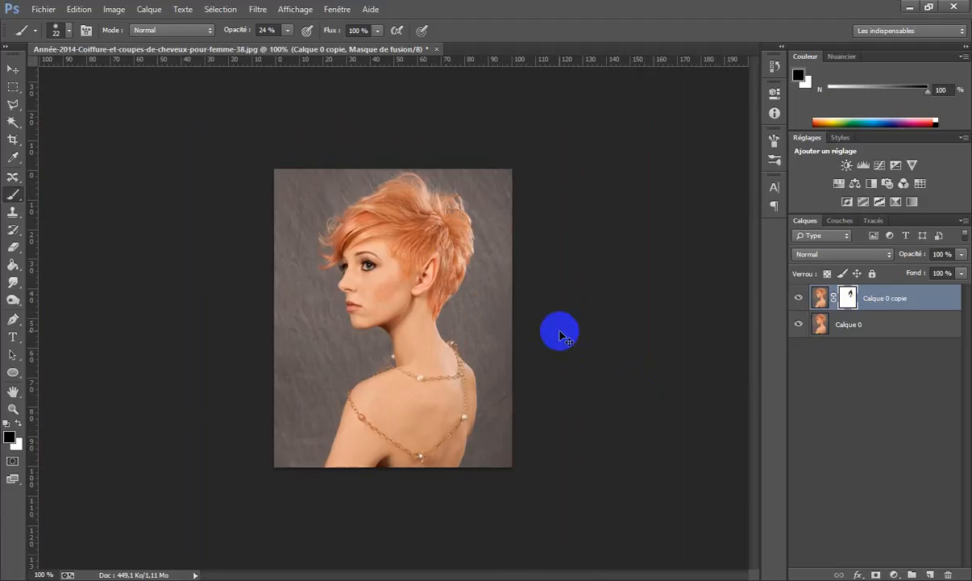
pyautogui.hotkey('ctrl', '+')
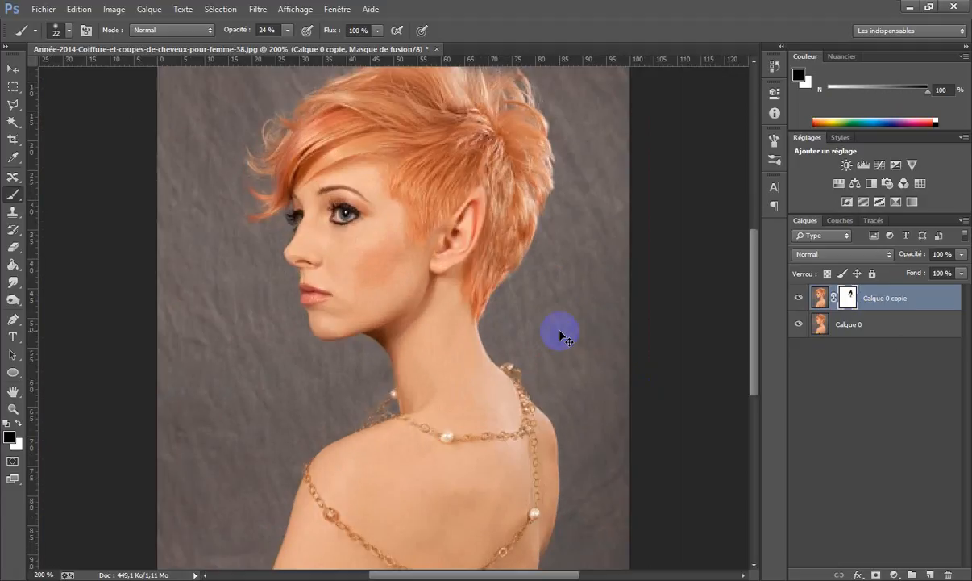
pyautogui.hotkey('ctrl', '+')
pyautogui.scroll(2, 564, 334)
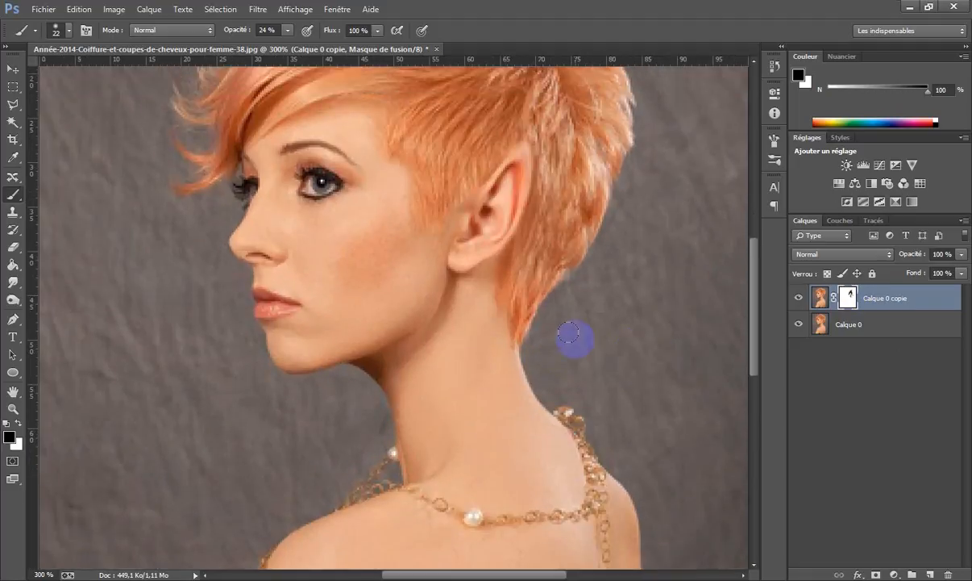
pyautogui.scroll(3, 576, 339)
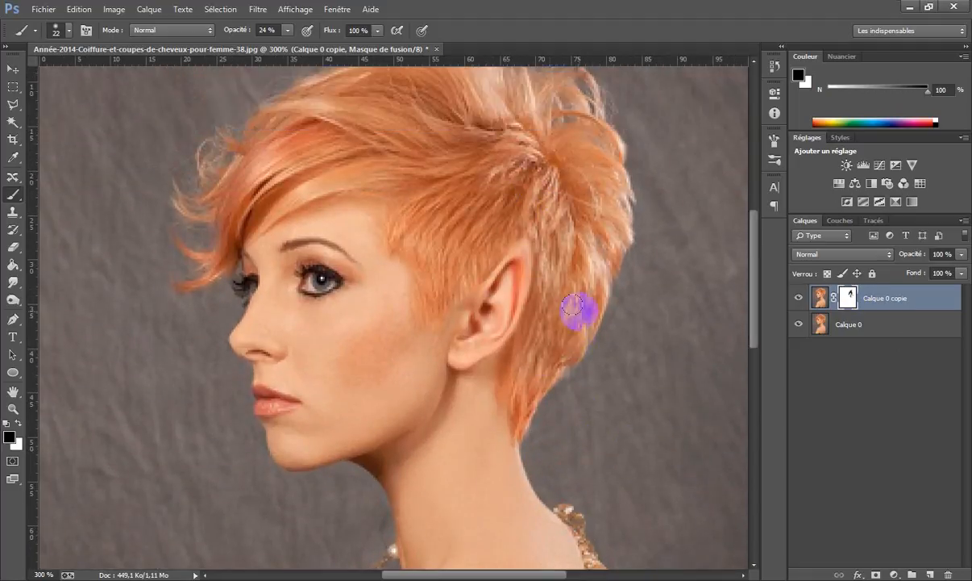
pyautogui.hotkey('ctrl', '-')
pyautogui.hotkey('ctrl', '-')
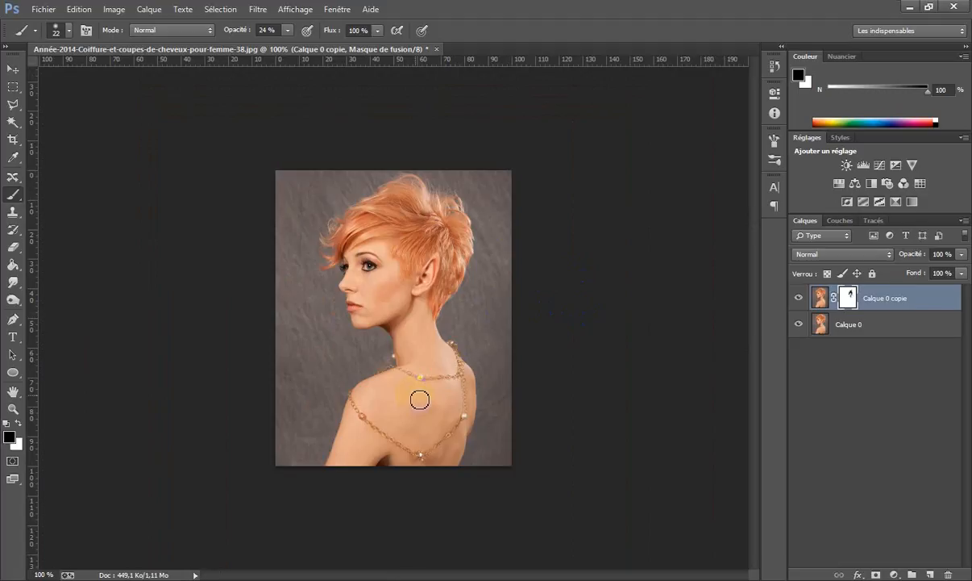
pyautogui.moveTo(419, 399)
pyautogui.mouseDown()
pyautogui.moveTo(443, 393)
pyautogui.moveTo(493, 403)
pyautogui.mouseUp()
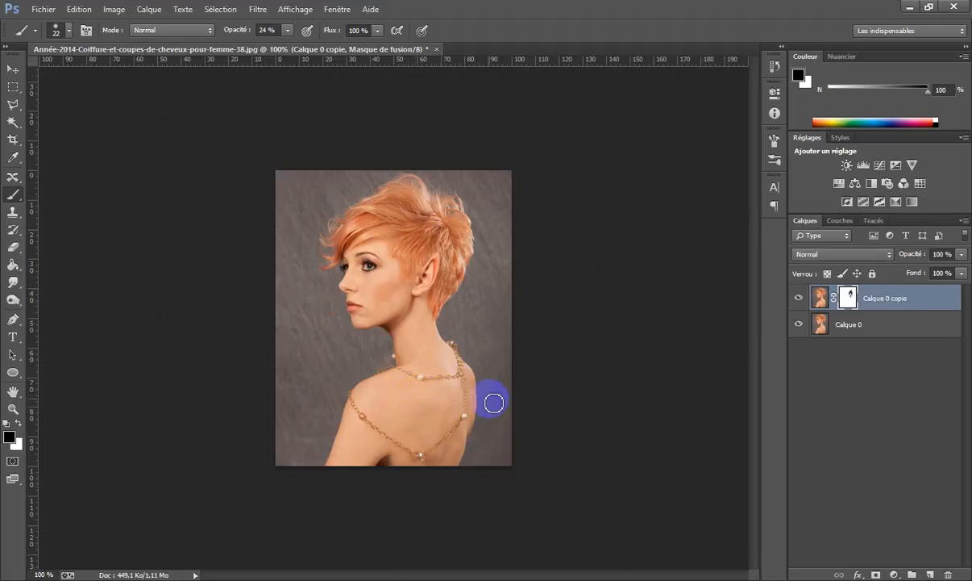
pyautogui.hotkey('ctrl', '+')
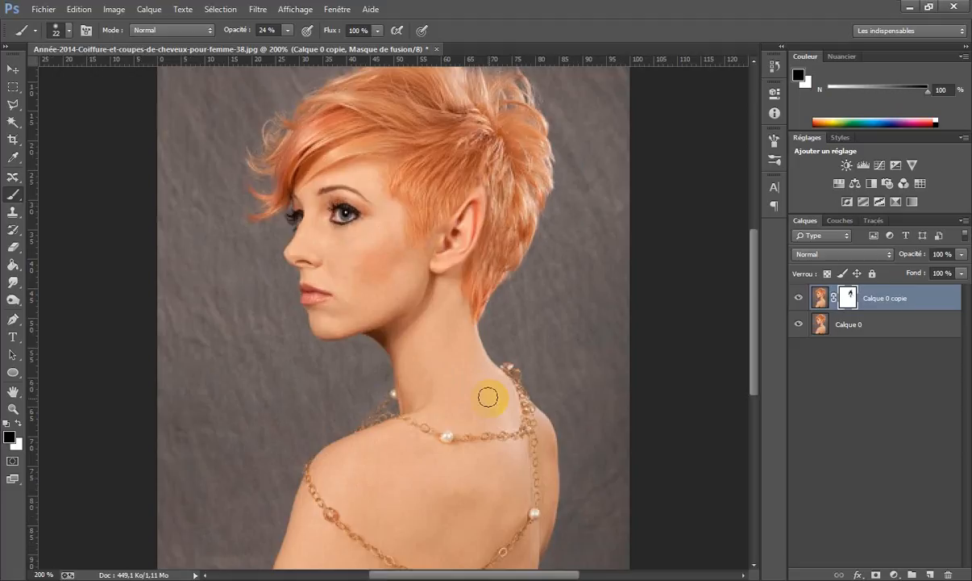
pyautogui.hotkey('ctrl', '-')
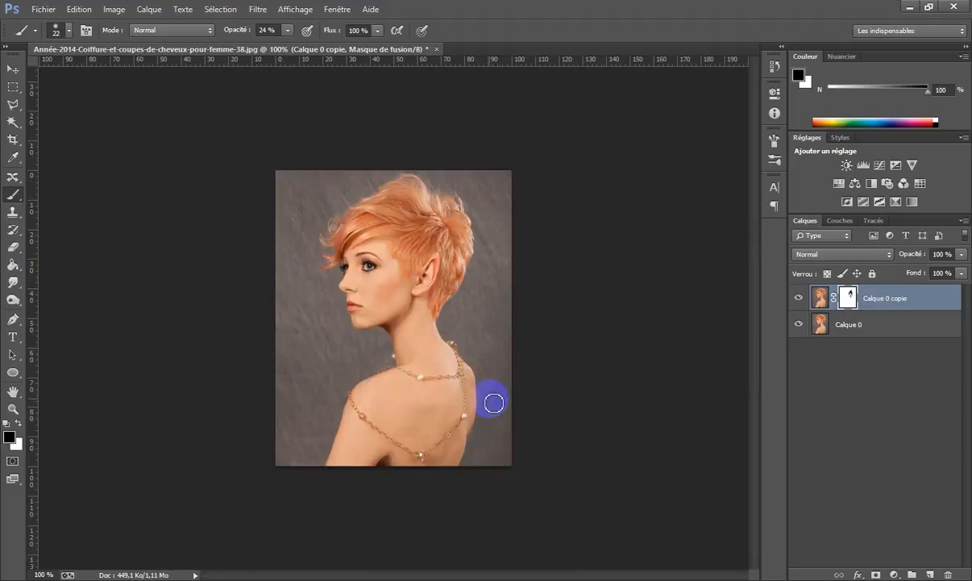